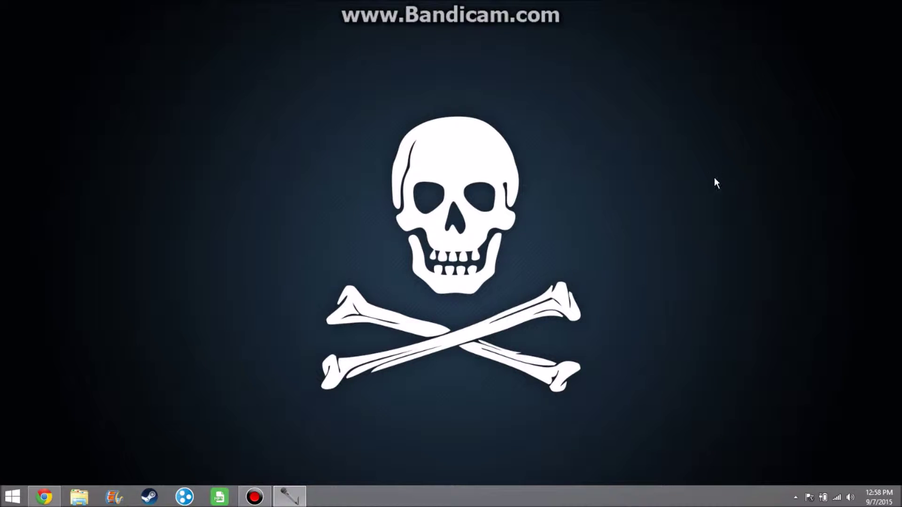
- Launch Google Chrome from the taskbar to get a new tab page
click(44, 496)
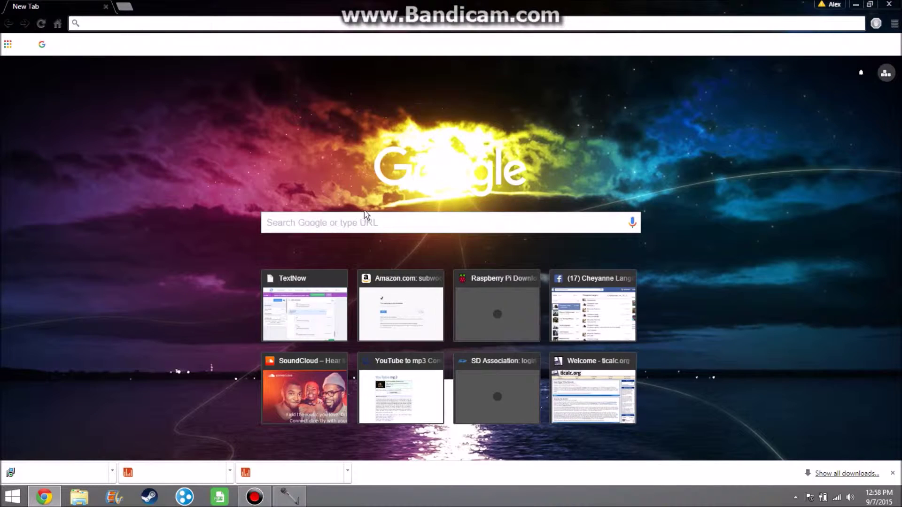
- Dismiss the downloads bar and go to raspberrypi.org/downloads
click(310, 232)
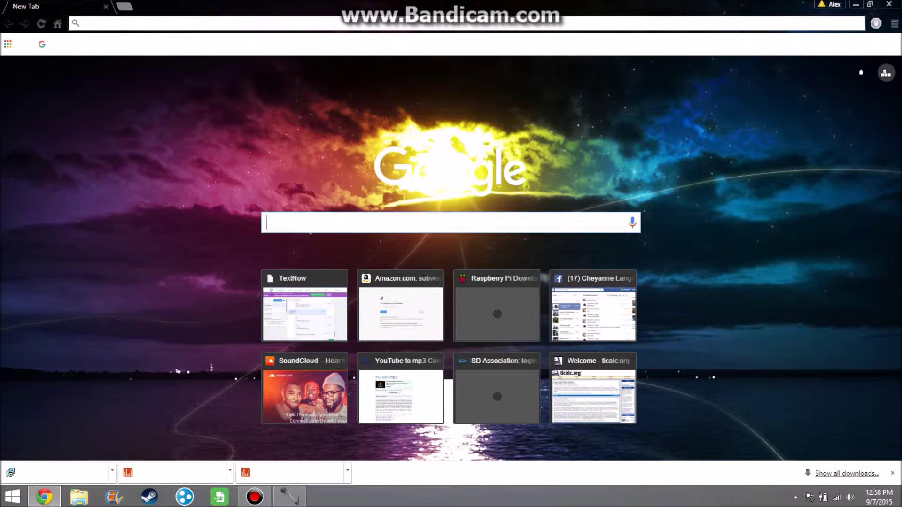
click(891, 473)
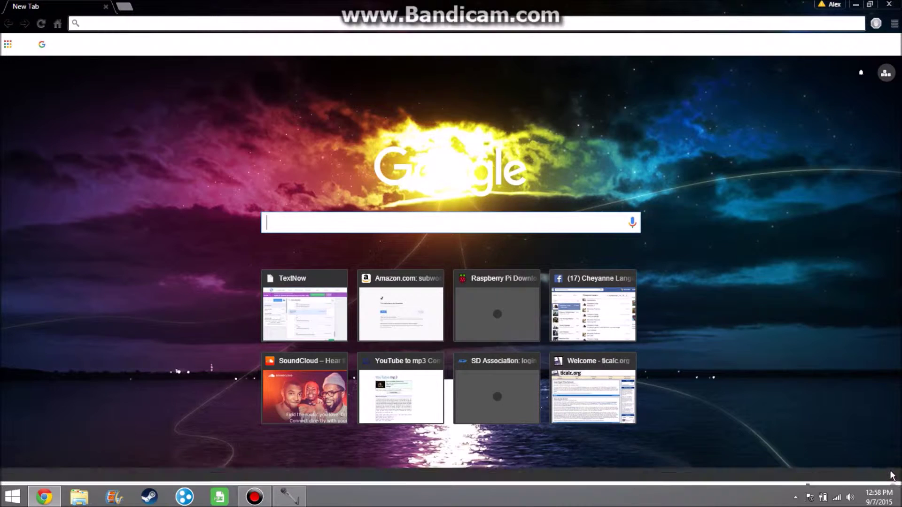
click(237, 23)
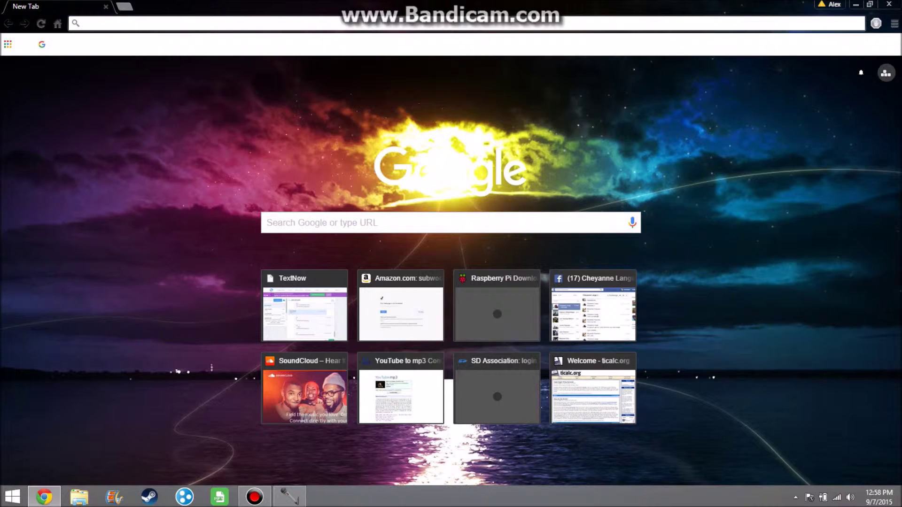
text(raspberrypi.org/downloads)
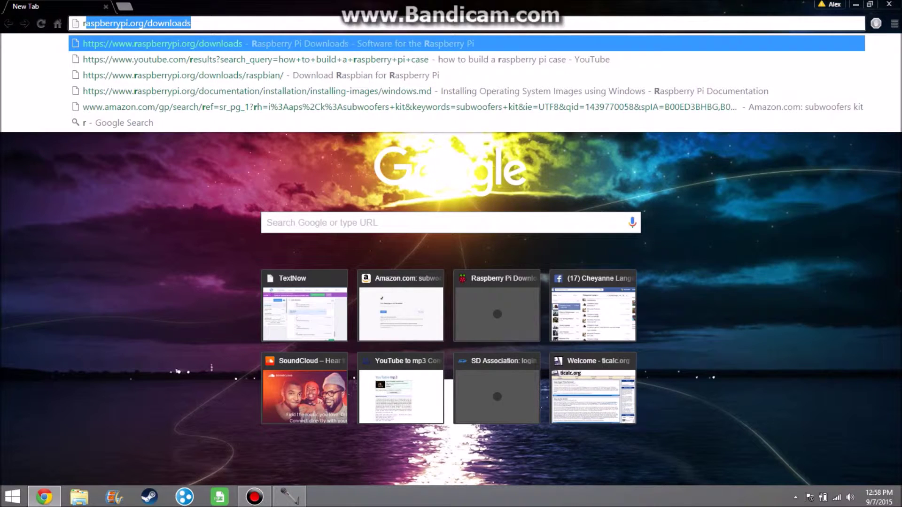
key(Return)
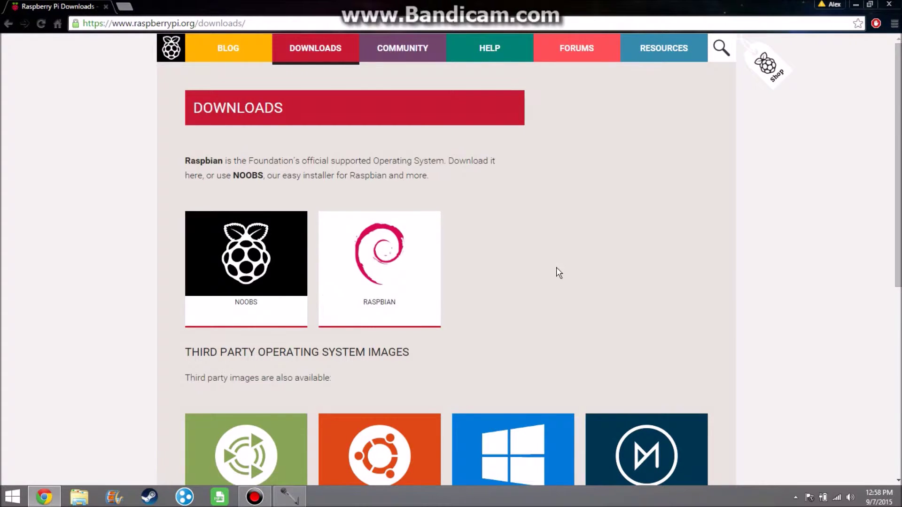
- Download the full NOOBS 1.4.1 ZIP (NOOBS_v1_4_1.zip) from the NOOBS page, then minimize Chrome
scroll(557, 272, down, 3)
scroll(263, 225, up, 2)
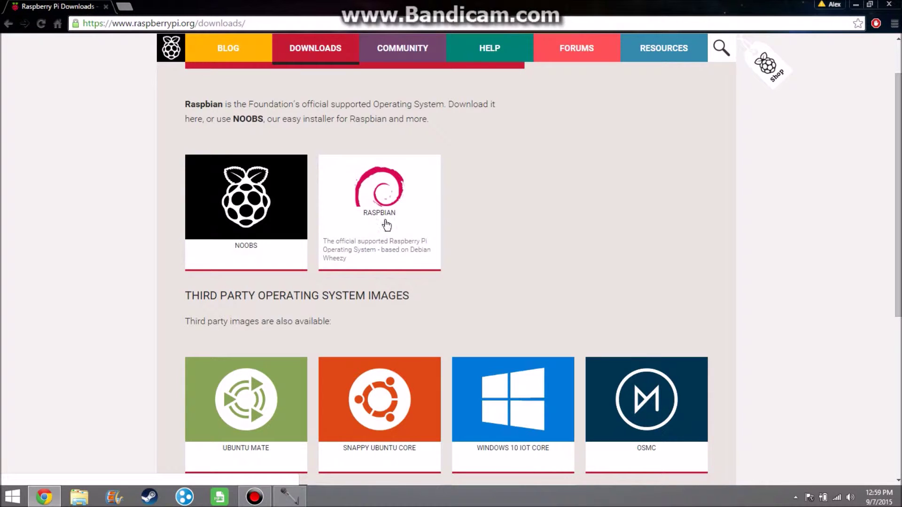
click(256, 209)
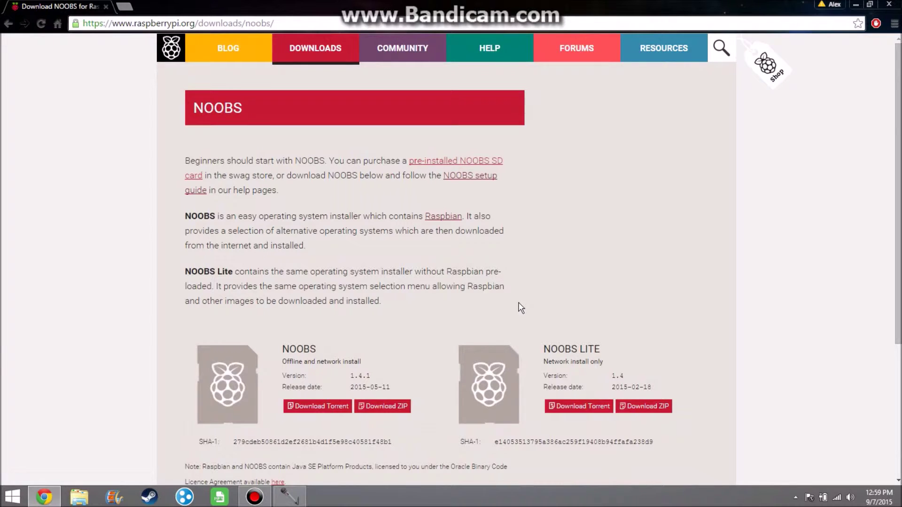
scroll(521, 307, down, 3)
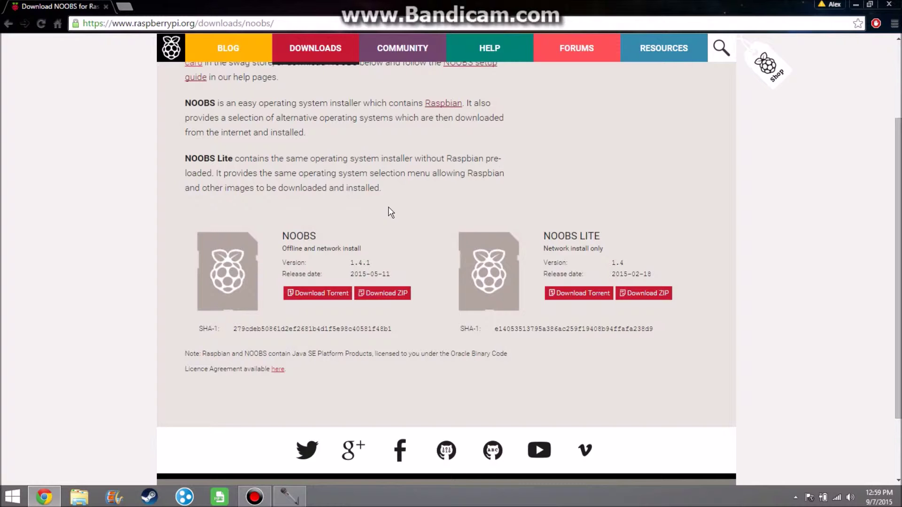
click(375, 295)
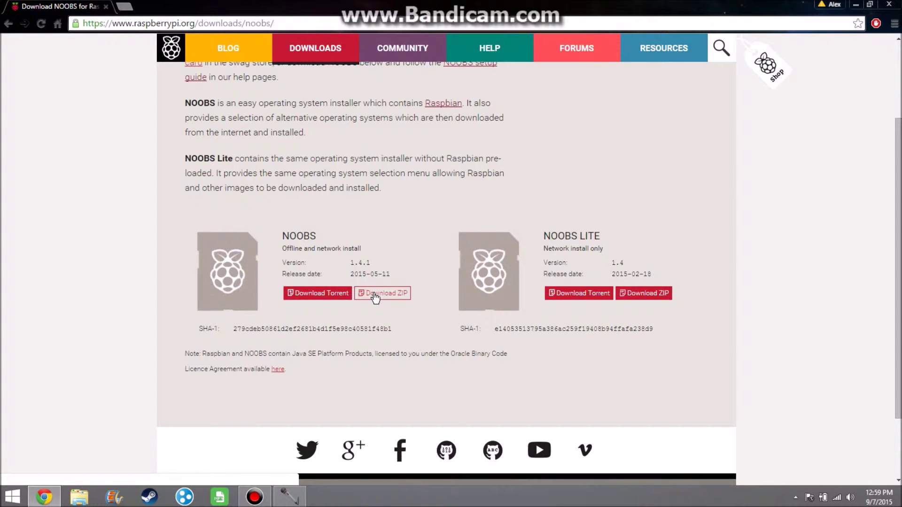
click(855, 4)
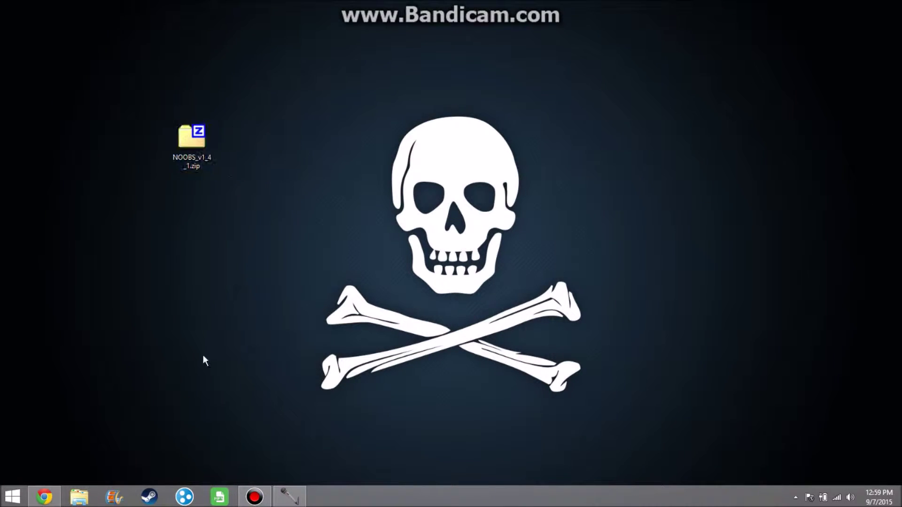
- Open NOOBS_v1_4_1.zip in 7-Zip, enlarge its window, and select all 12 entries
double_click(195, 139)
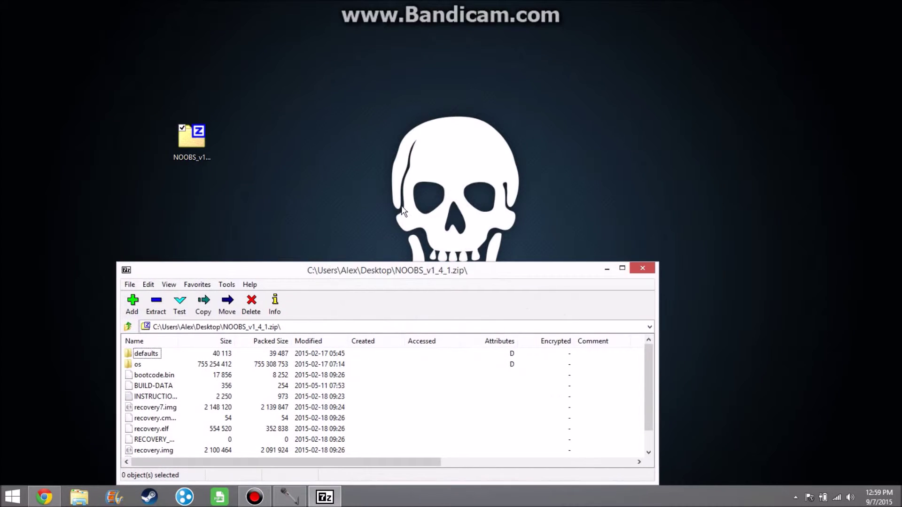
drag(328, 273, 497, 75)
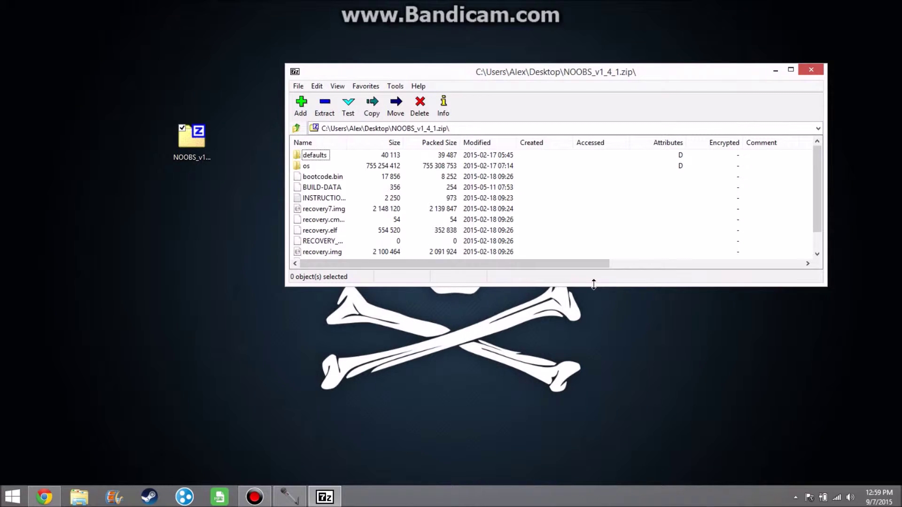
drag(596, 285, 598, 365)
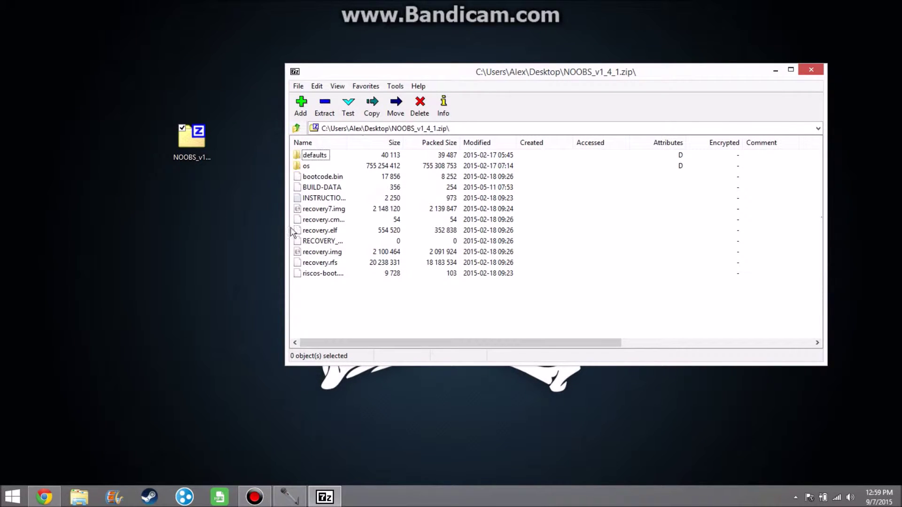
drag(412, 326, 296, 150)
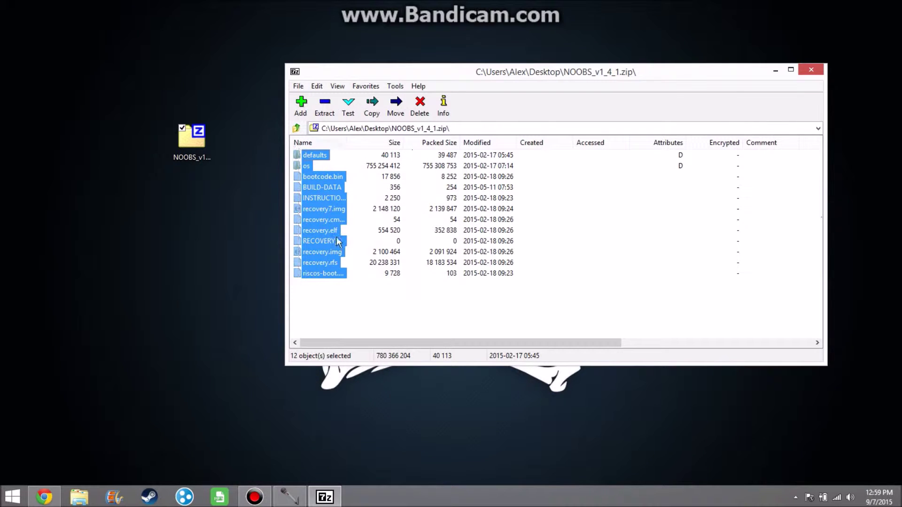
click(84, 501)
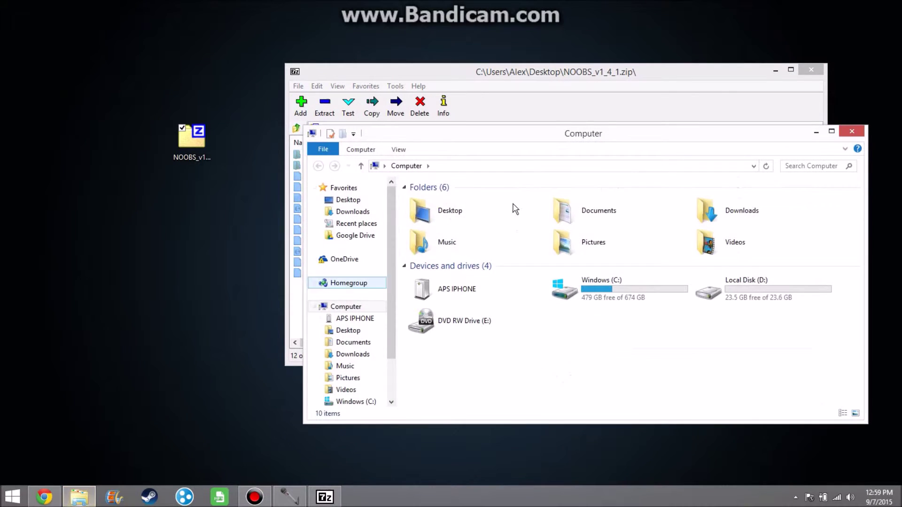
- Place Explorer on the left and 7-Zip on the right, then open Local Disk (D:)
drag(578, 137, 331, 204)
key(super+Left)
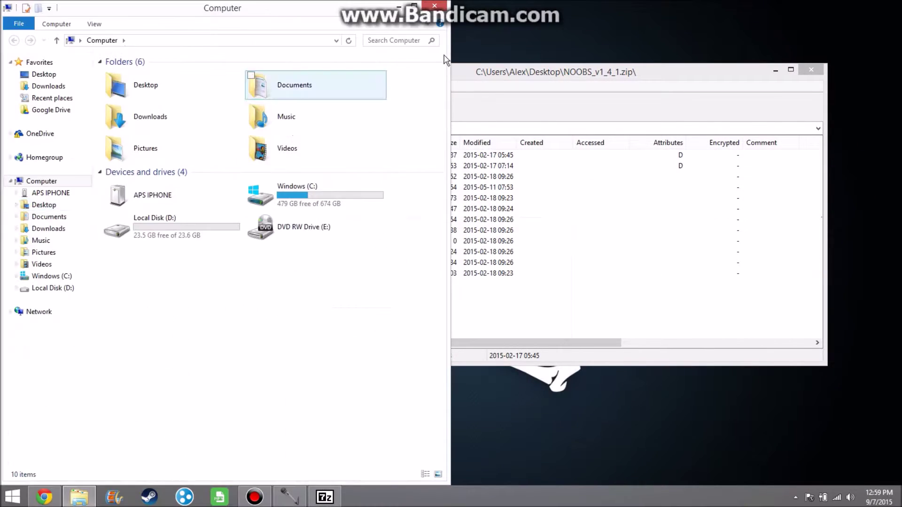
drag(497, 72, 693, 53)
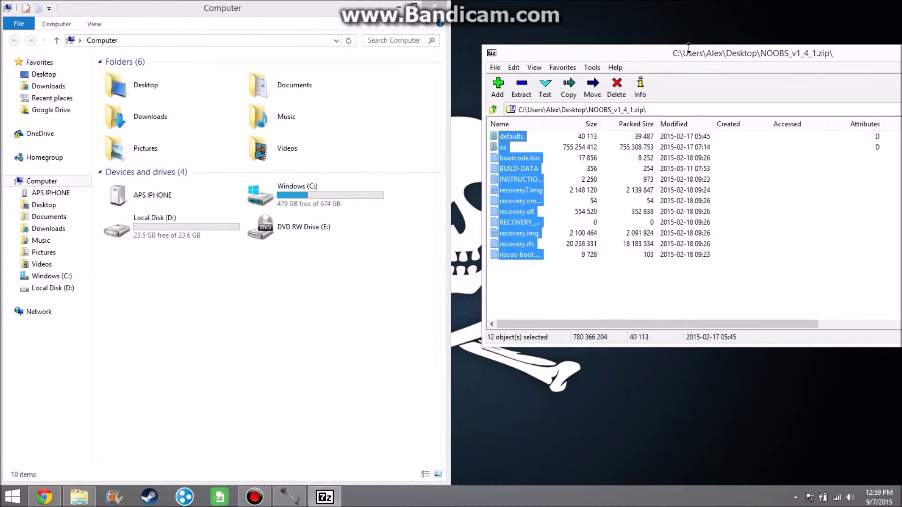
double_click(176, 234)
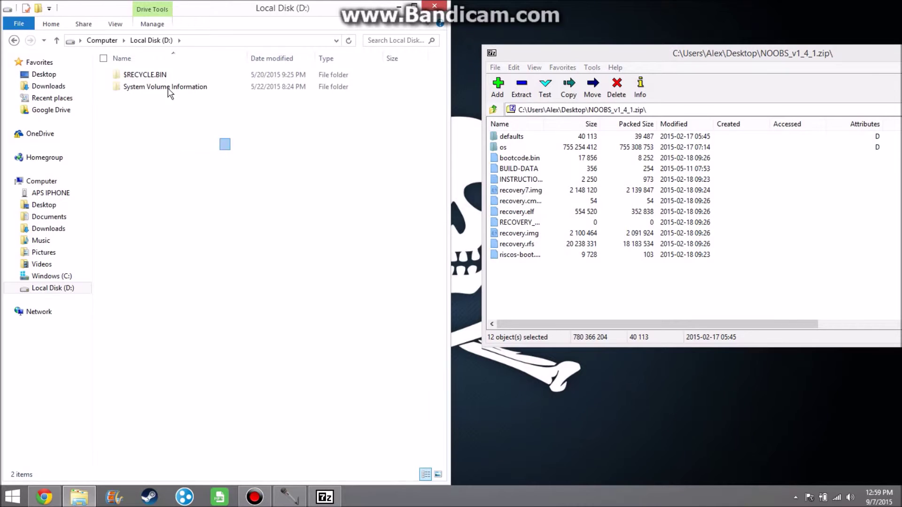
drag(230, 151, 126, 75)
click(213, 218)
- Bring up the Format dialog for Local Disk (D:), showing NTFS with Quick Format
right_click(55, 292)
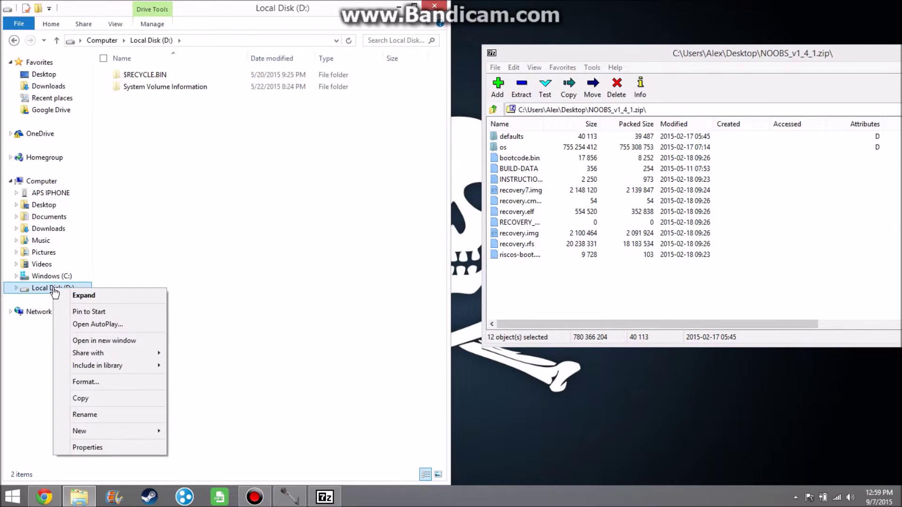
click(94, 383)
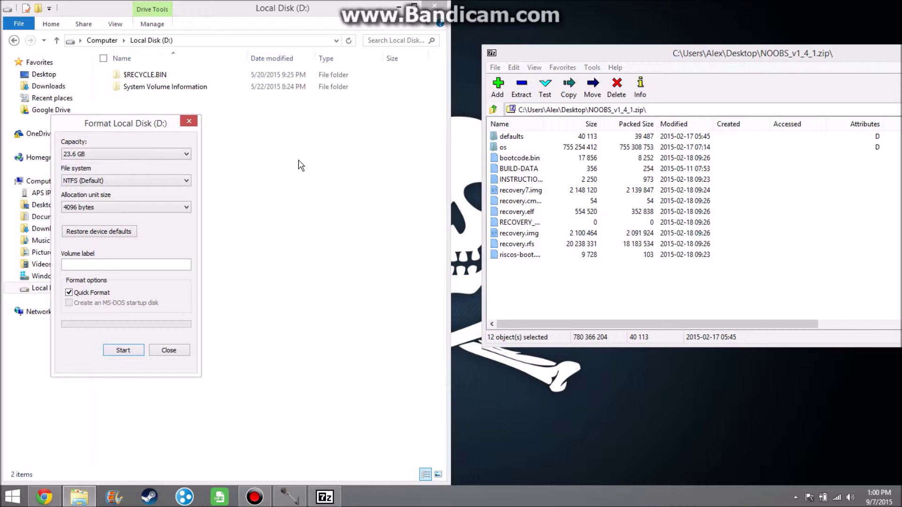
click(51, 500)
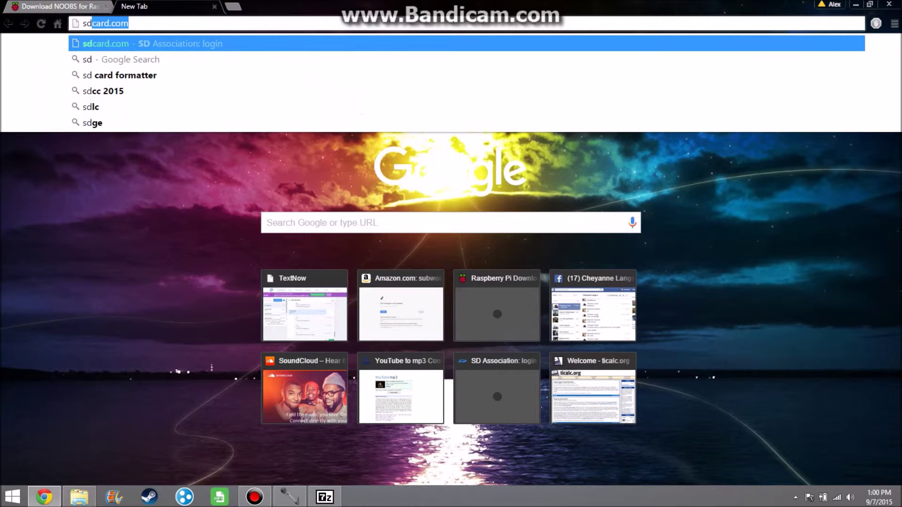
- Search the web for 'sd card formatter' and open the SD Association site
key(BackSpace)
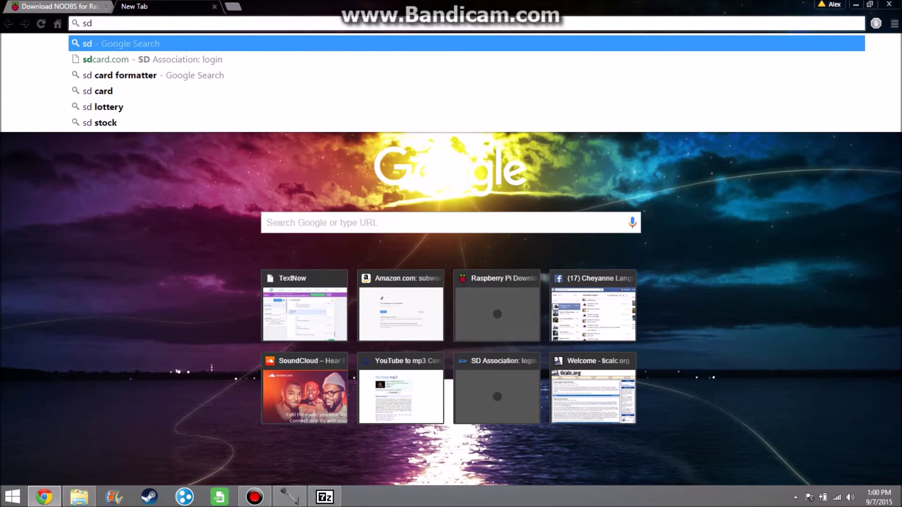
click(148, 75)
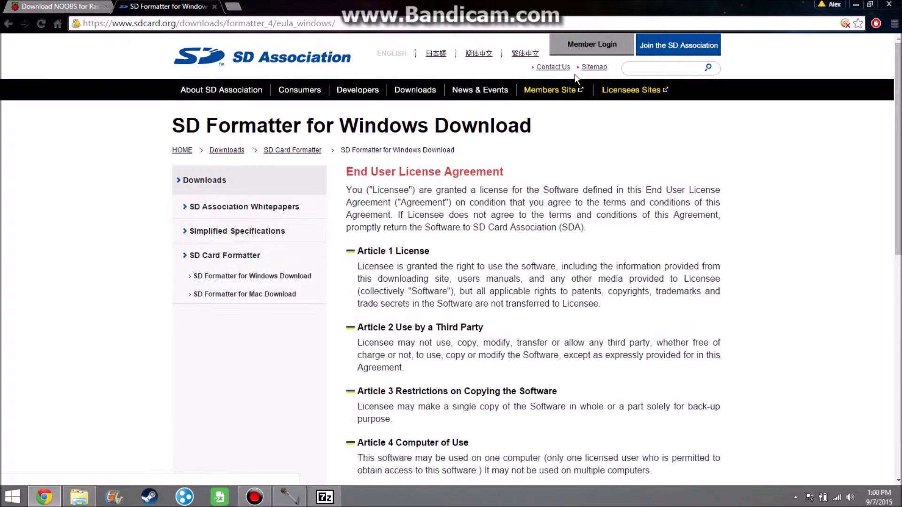
click(192, 186)
scroll(470, 223, down, 3)
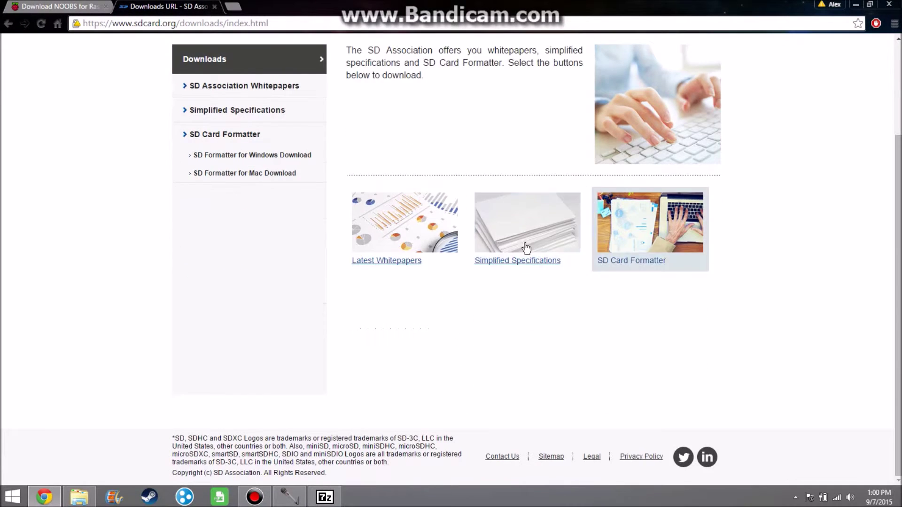
scroll(521, 245, up, 3)
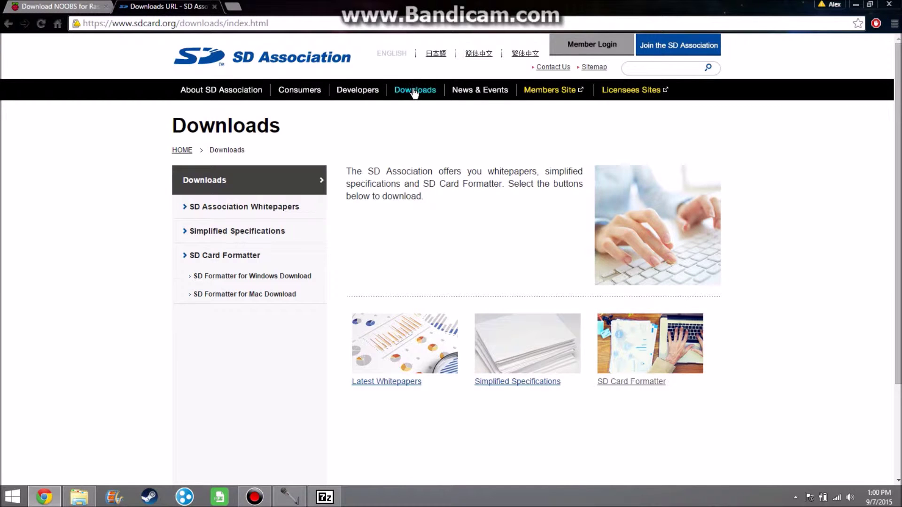
- Open the SD Card Formatter page for SD Formatter 4.0, then minimize Chrome
mouse_move(413, 92)
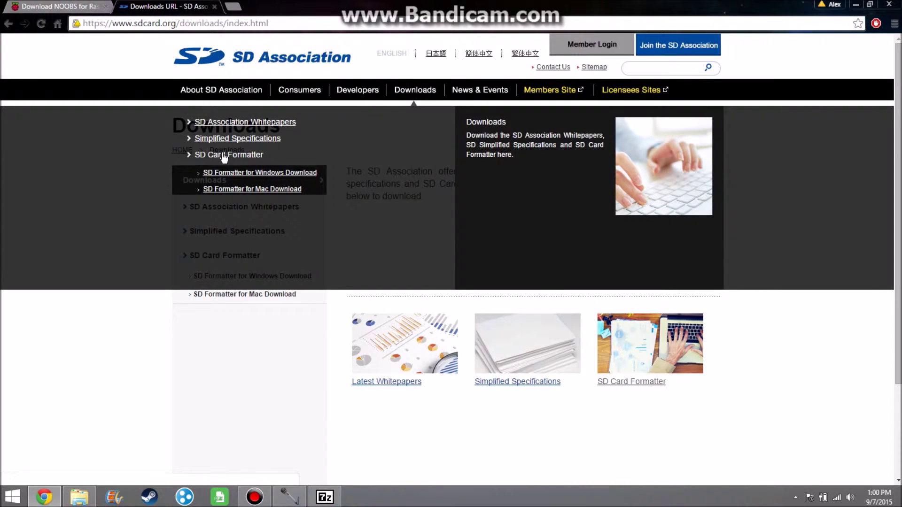
click(221, 153)
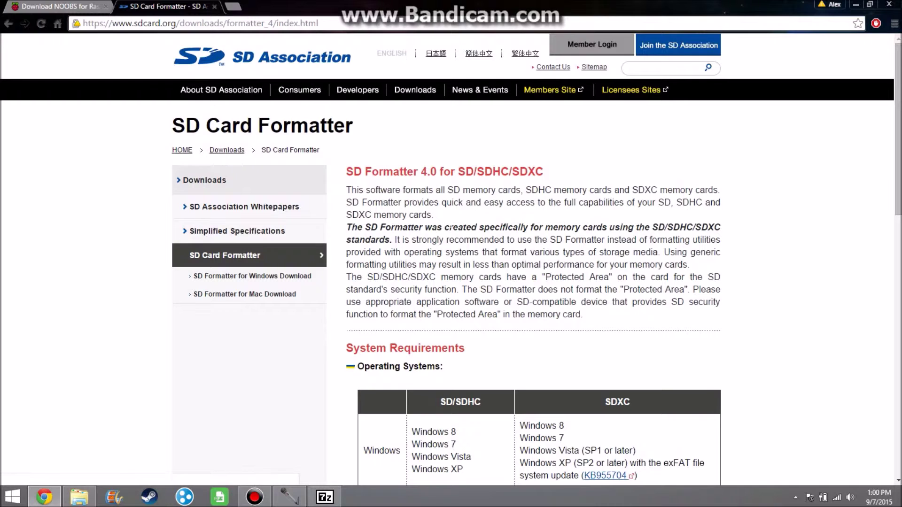
scroll(482, 251, down, 6)
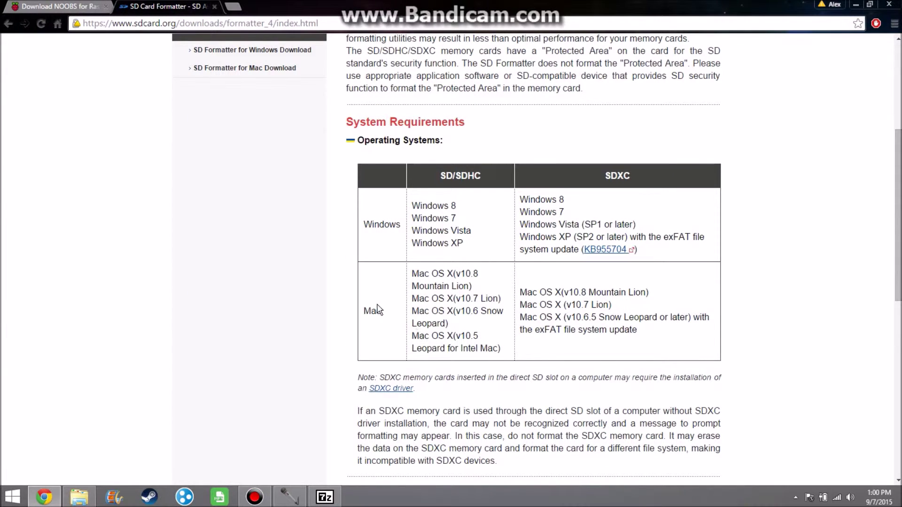
scroll(378, 309, up, 5)
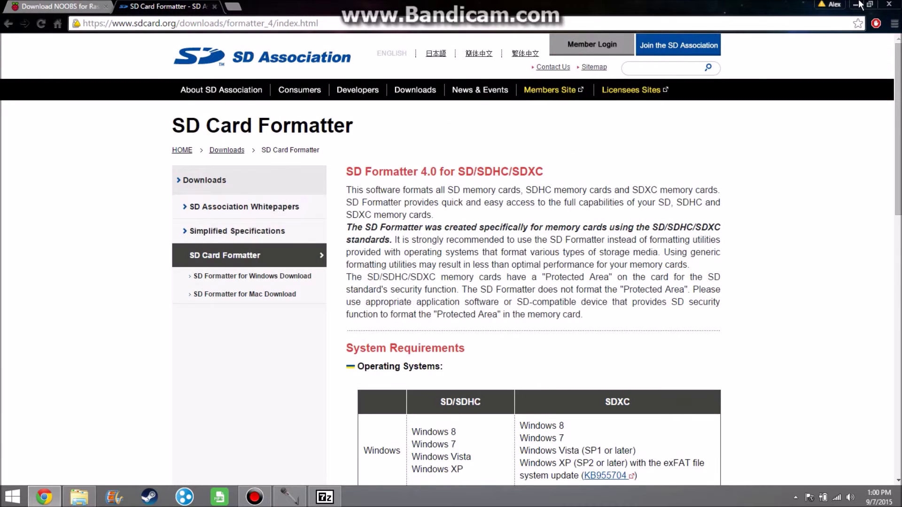
click(856, 5)
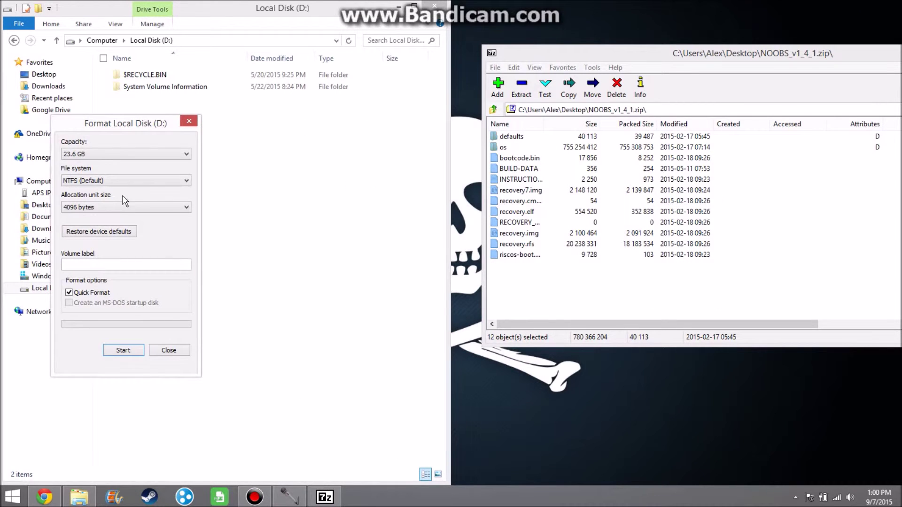
- Close the Format Local Disk (D:) dialog without formatting the drive
click(167, 351)
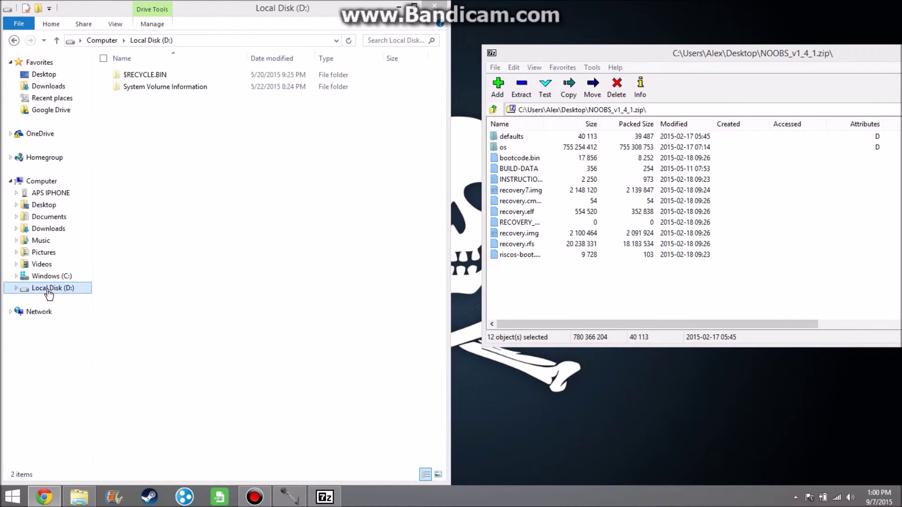
right_click(49, 294)
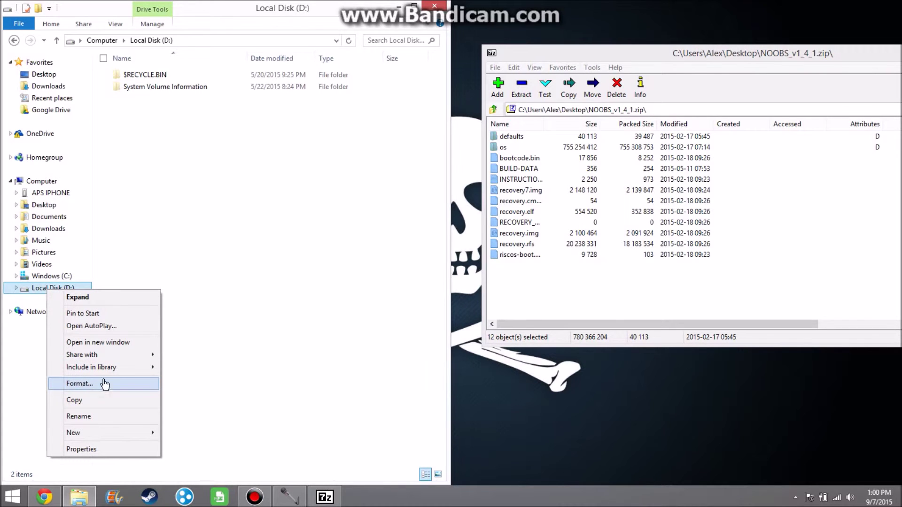
click(235, 378)
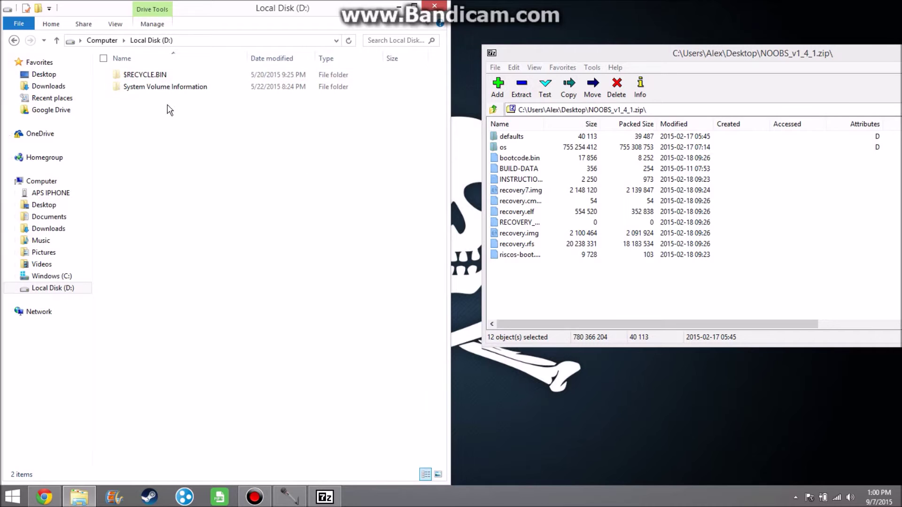
- Try dragging the 12 NOOBS files onto the drive, then close the 7-Zip window
drag(590, 293, 126, 196)
drag(195, 224, 543, 300)
click(542, 299)
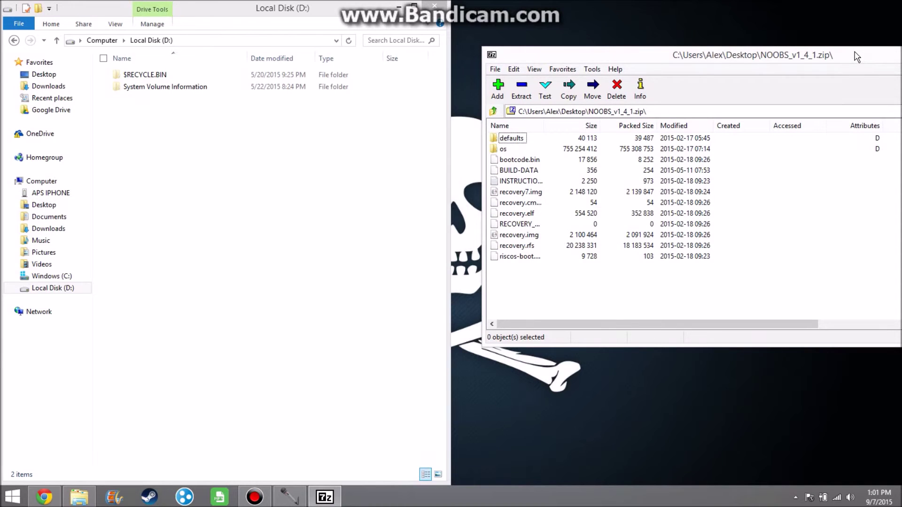
drag(862, 56, 683, 51)
click(827, 46)
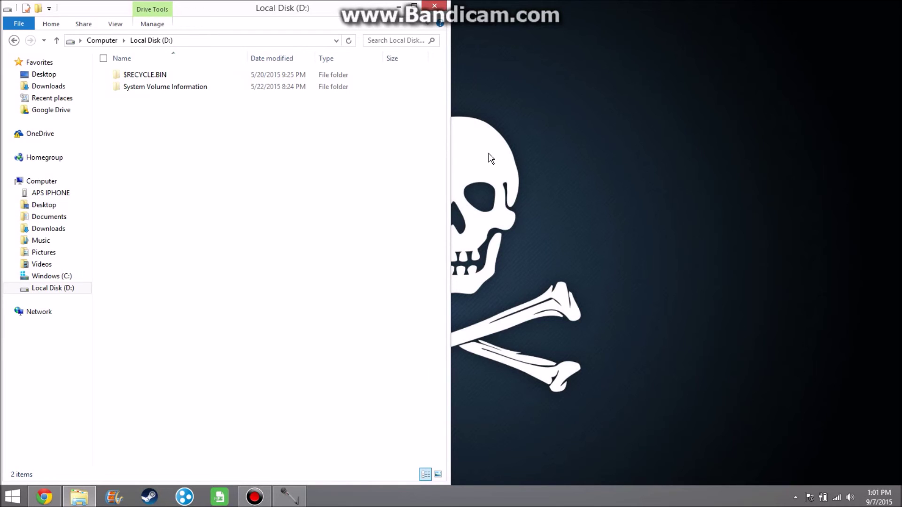
- Close the Local Disk (D:) window, leaving only NOOBS_v1_4_1.zip on the desktop
click(435, 7)
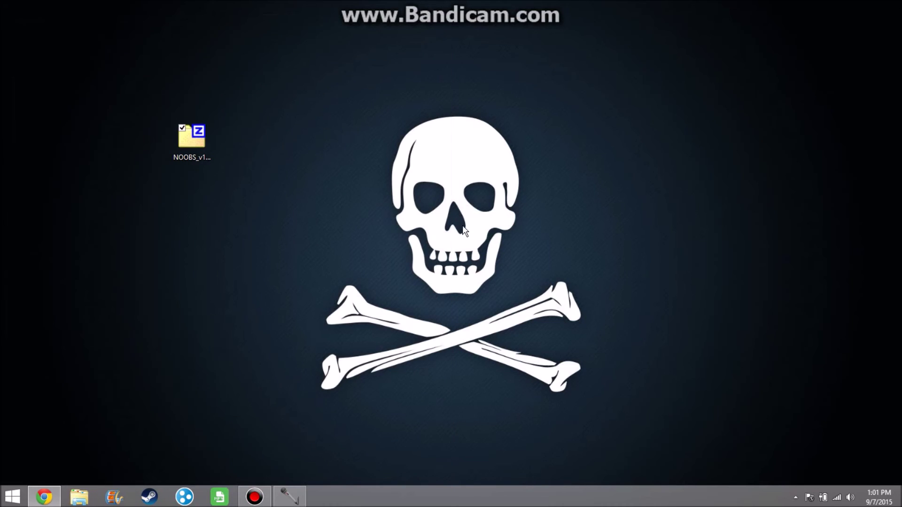